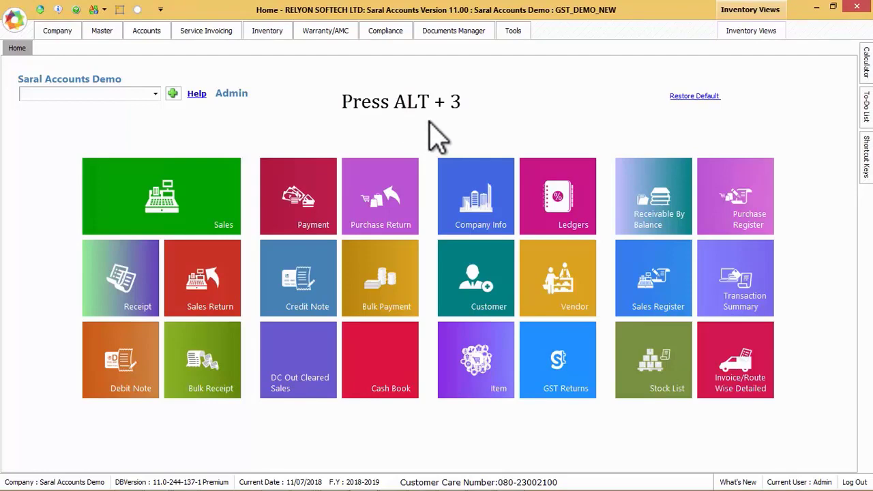
# Reopen the General Ledger setup through Accounts > Account Books for 01/04/2018 to 11/07/2018
pyautogui.hotkey('alt', '3')
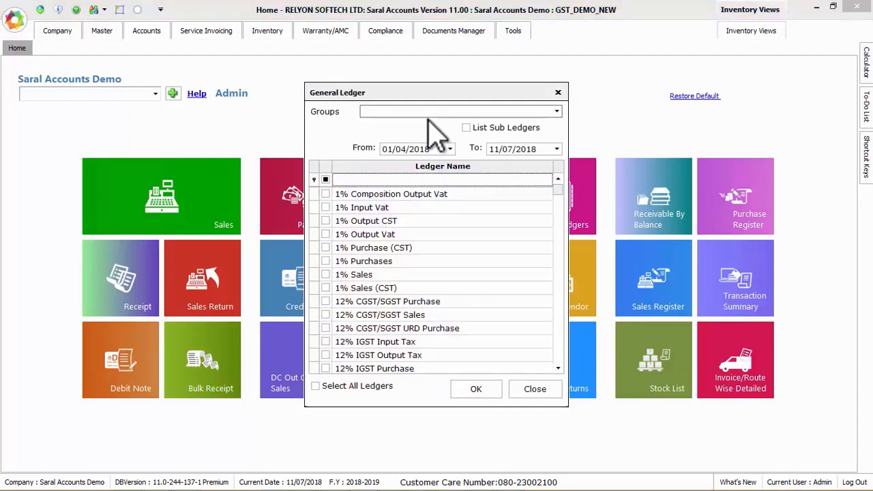
pyautogui.click(536, 389)
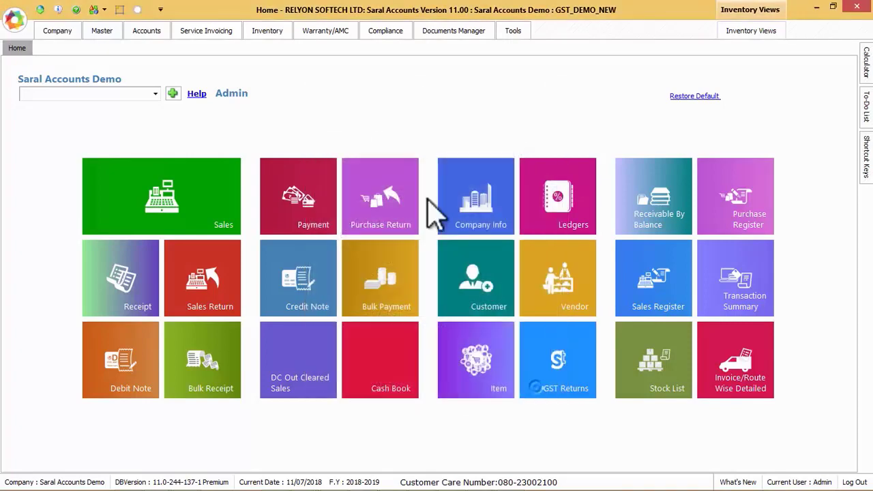
pyautogui.click(145, 31)
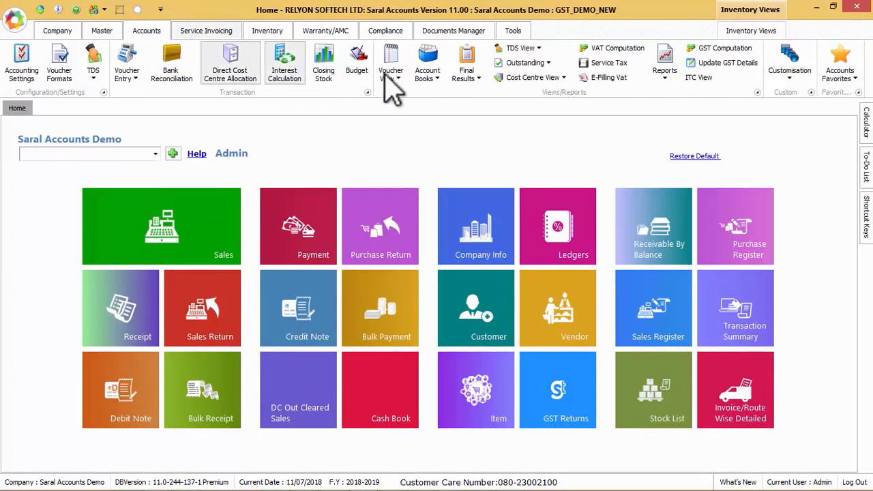
pyautogui.click(427, 69)
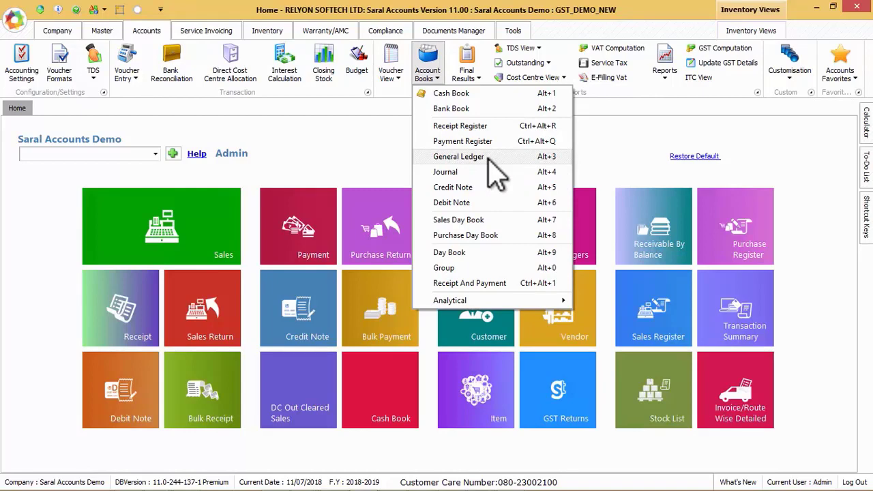
pyautogui.click(488, 157)
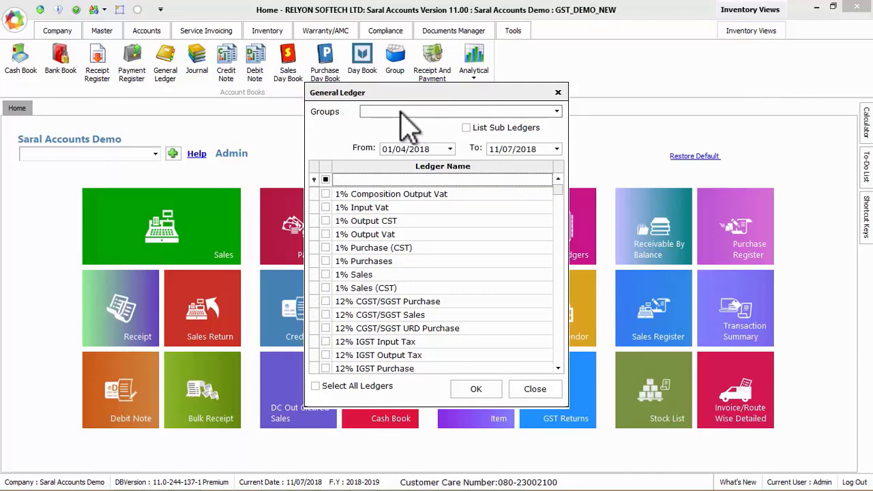
pyautogui.click(402, 112)
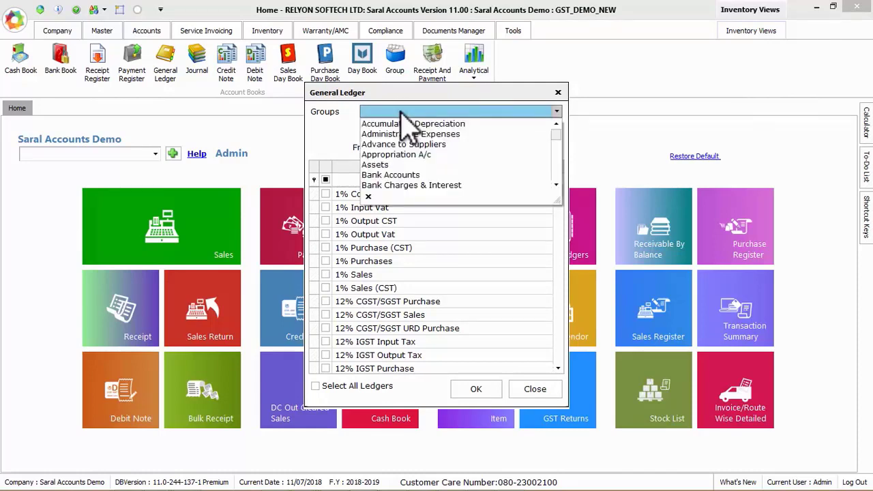
pyautogui.write('sundry')
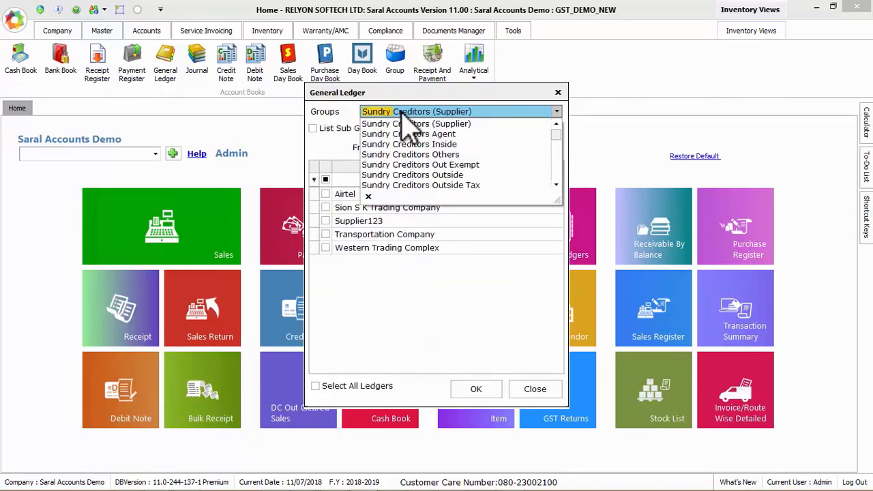
pyautogui.write(' d')
pyautogui.write('b')
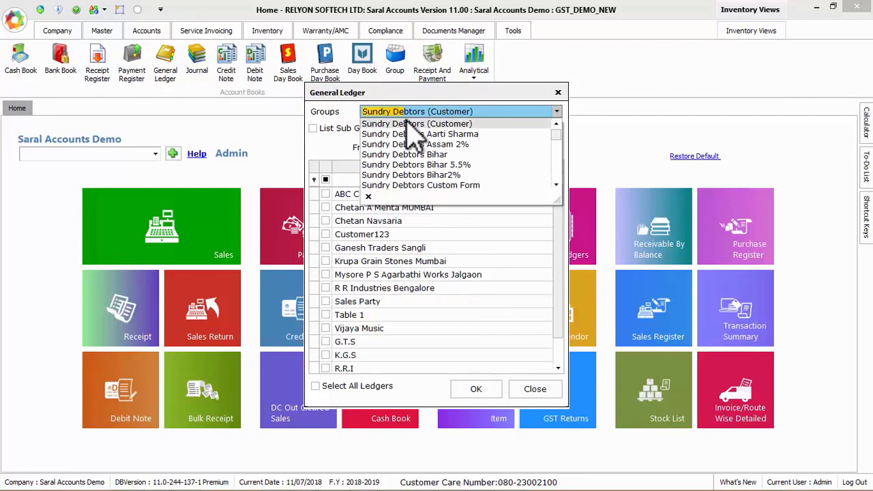
pyautogui.click(407, 122)
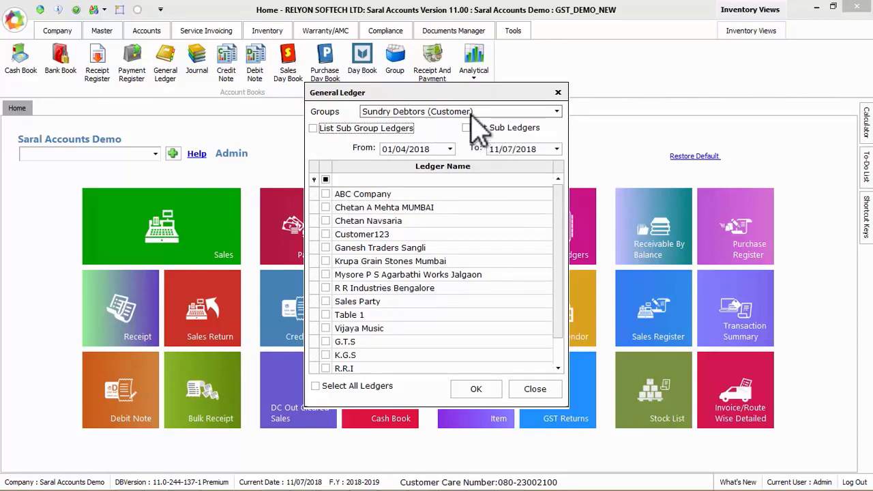
pyautogui.click(462, 111)
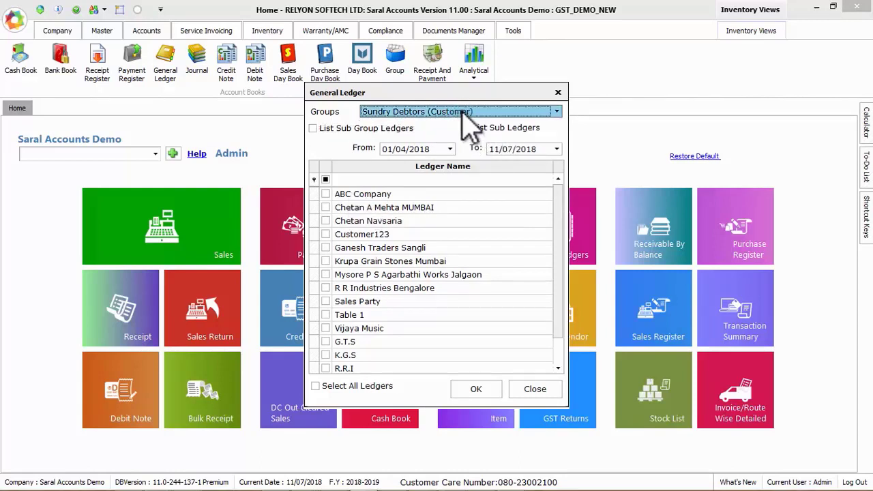
pyautogui.press('BackSpace')
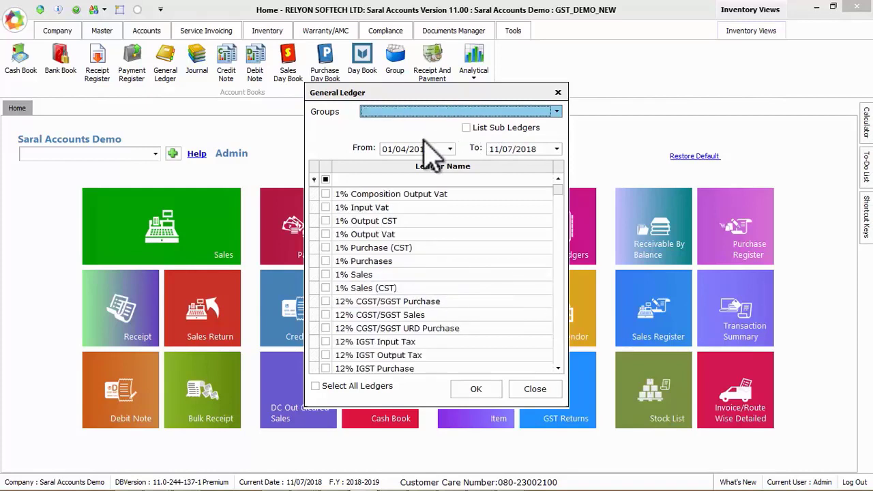
# Include sub-ledgers in the ledger list and verify the 01/04/2018–11/07/2018 period dates
pyautogui.click(480, 128)
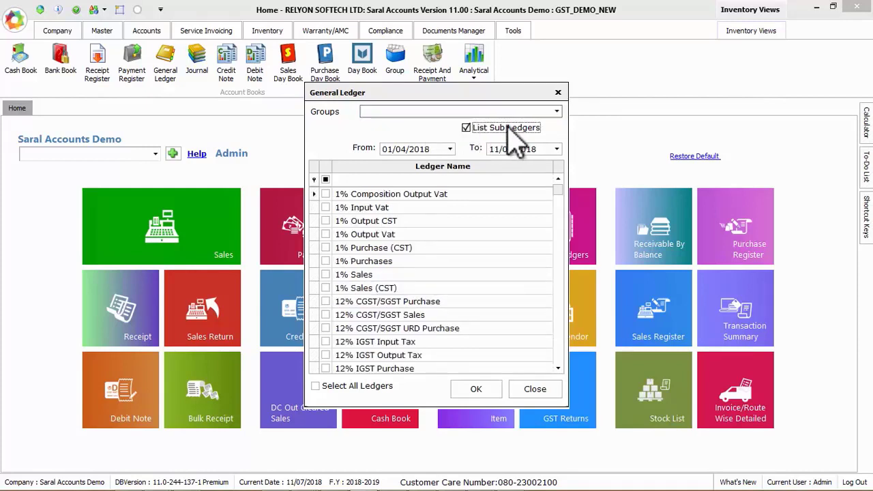
pyautogui.click(404, 149)
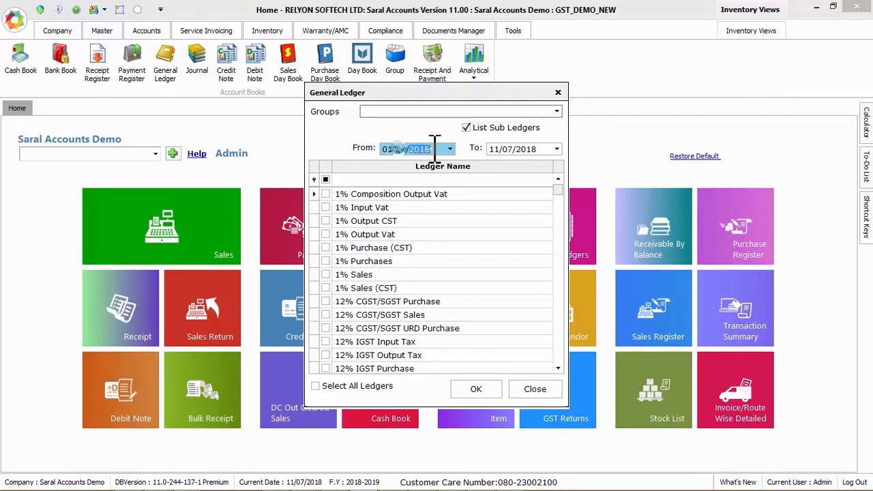
pyautogui.click(528, 149)
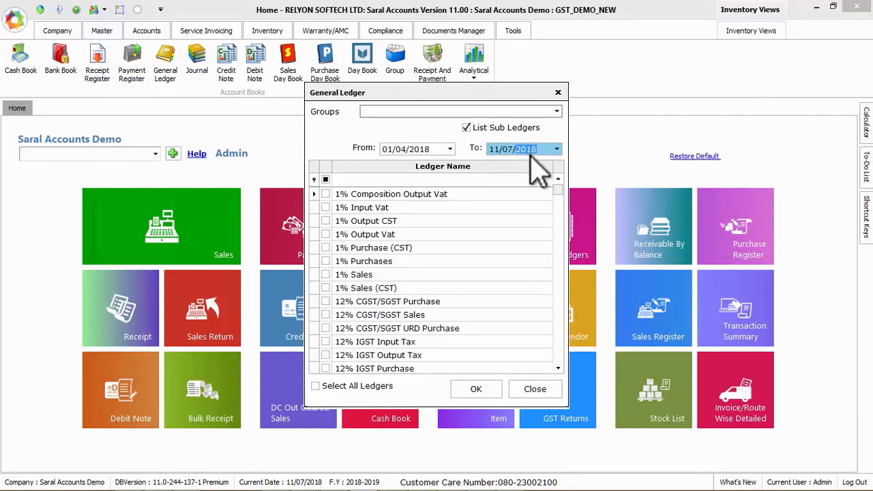
pyautogui.scroll(-3, 560, 190)
pyautogui.moveTo(558, 186)
pyautogui.mouseDown()
pyautogui.moveTo(567, 259)
pyautogui.moveTo(560, 290)
pyautogui.moveTo(558, 177)
pyautogui.mouseUp()
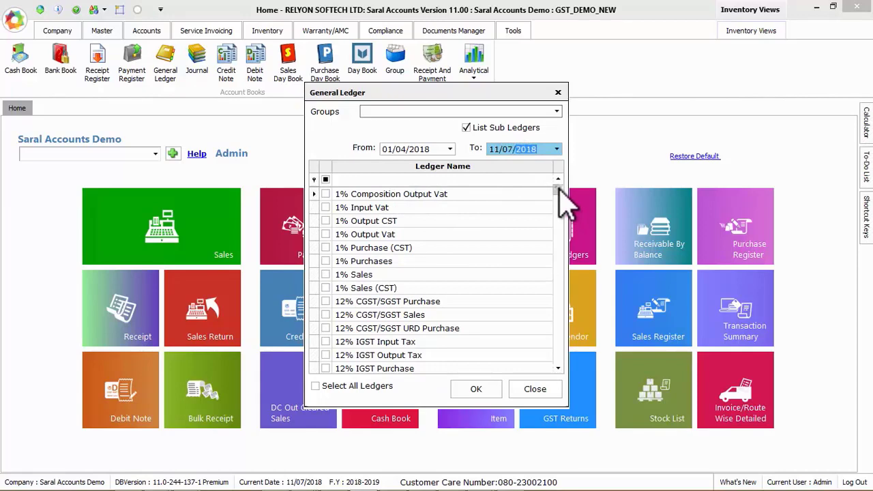
pyautogui.scroll(-5, 561, 195)
pyautogui.scroll(5, 560, 198)
# Filter ledger names by 'a', select only A Bhatia And Bros Pali, and generate its statement
pyautogui.click(388, 179)
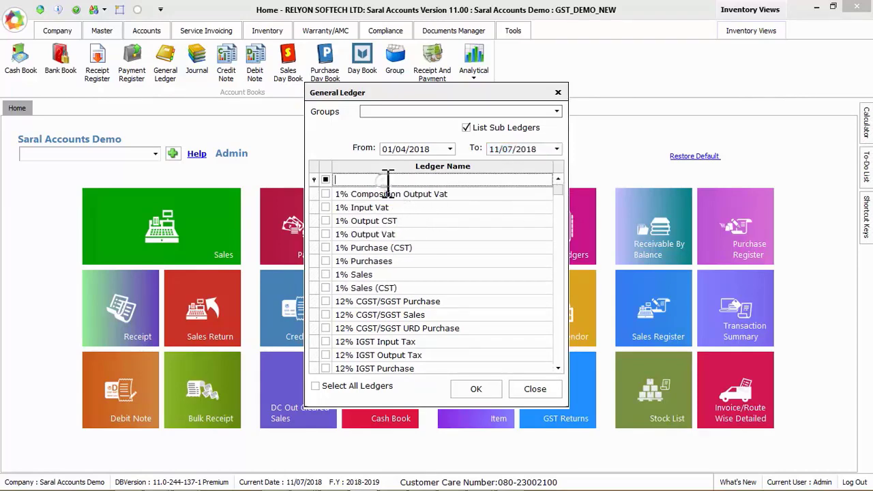
pyautogui.write('a')
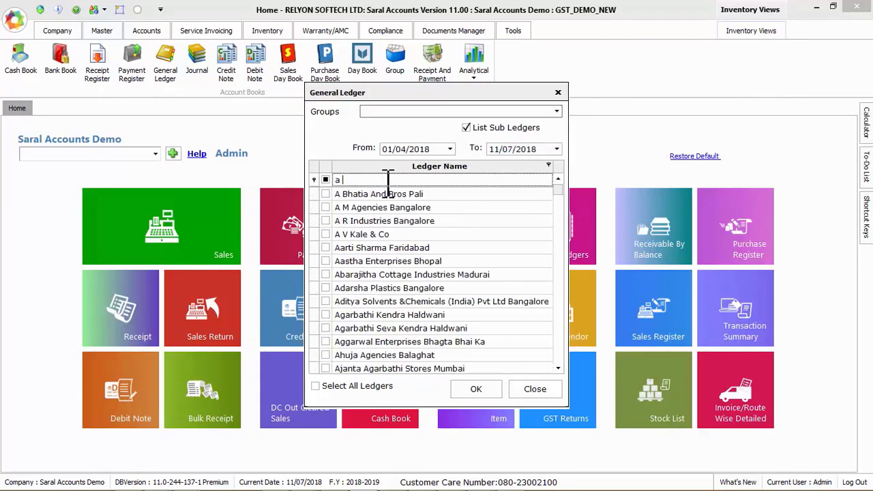
pyautogui.click(325, 193)
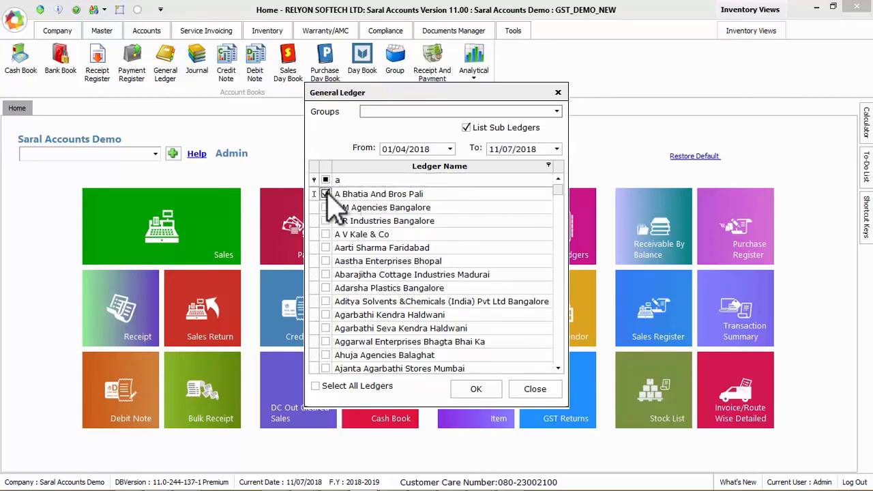
pyautogui.click(326, 221)
pyautogui.click(326, 233)
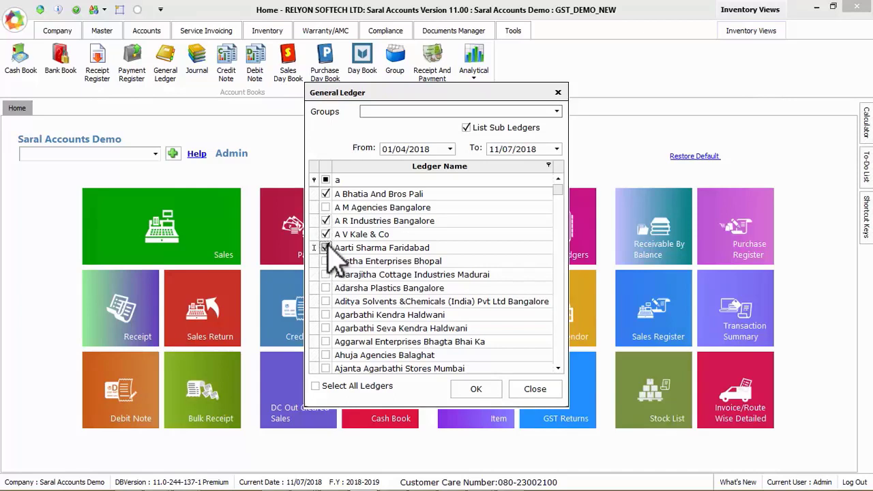
pyautogui.click(325, 220)
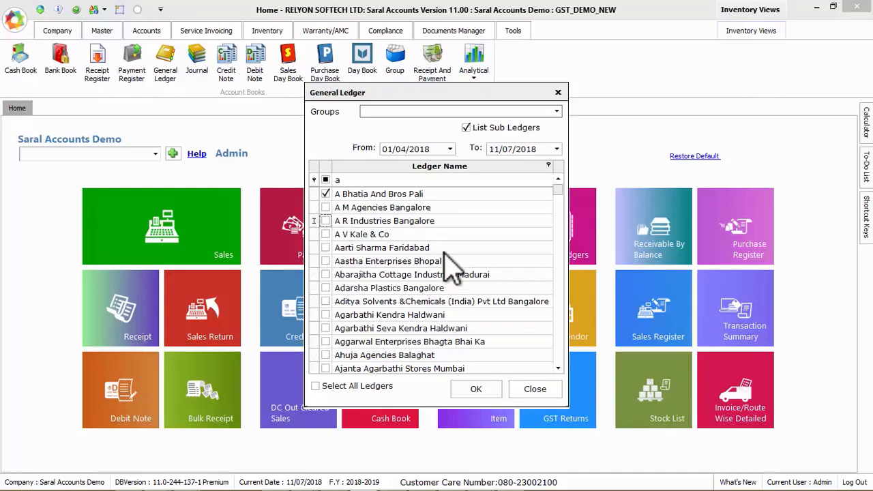
pyautogui.click(477, 390)
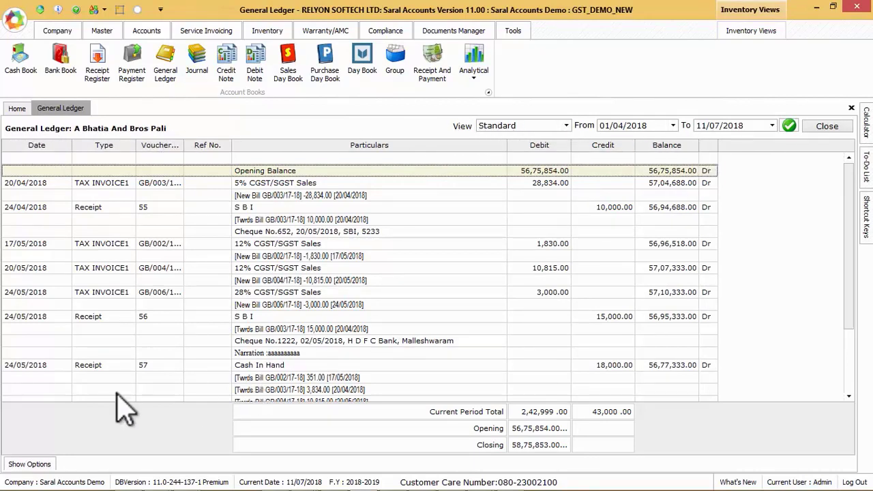
# Show the display options panel for the A Bhatia And Bros Pali statement
pyautogui.click(31, 465)
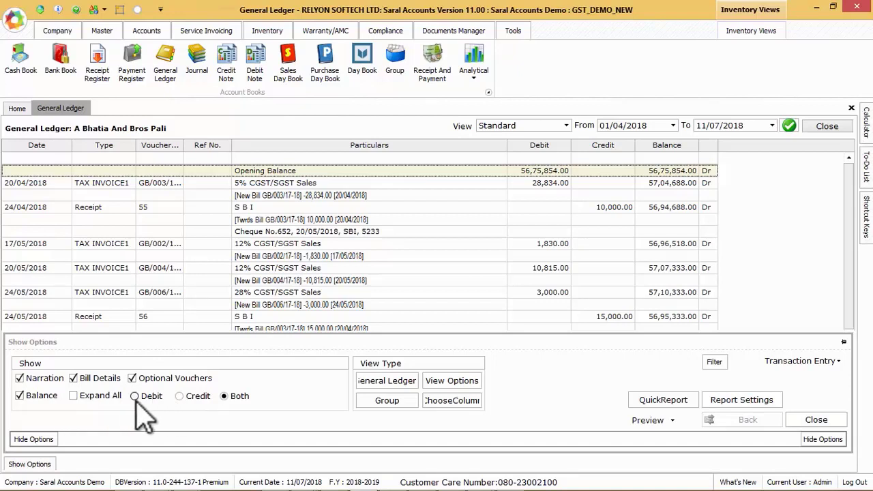
pyautogui.click(34, 396)
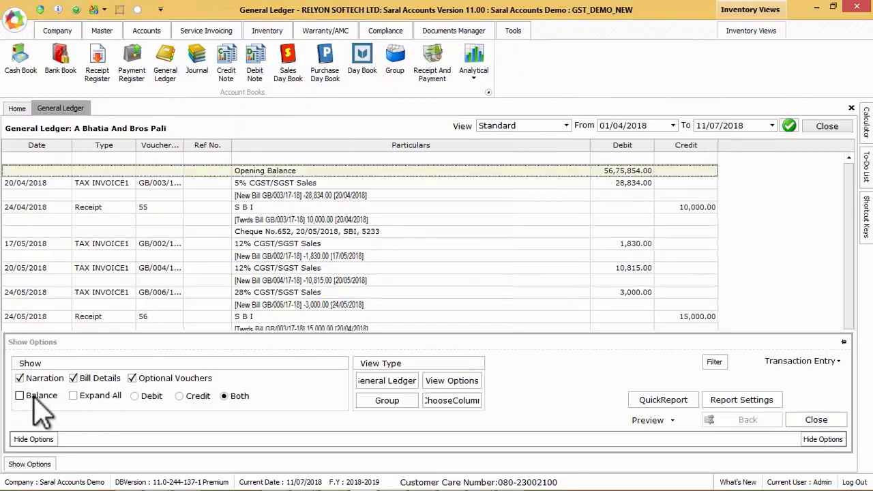
pyautogui.click(34, 396)
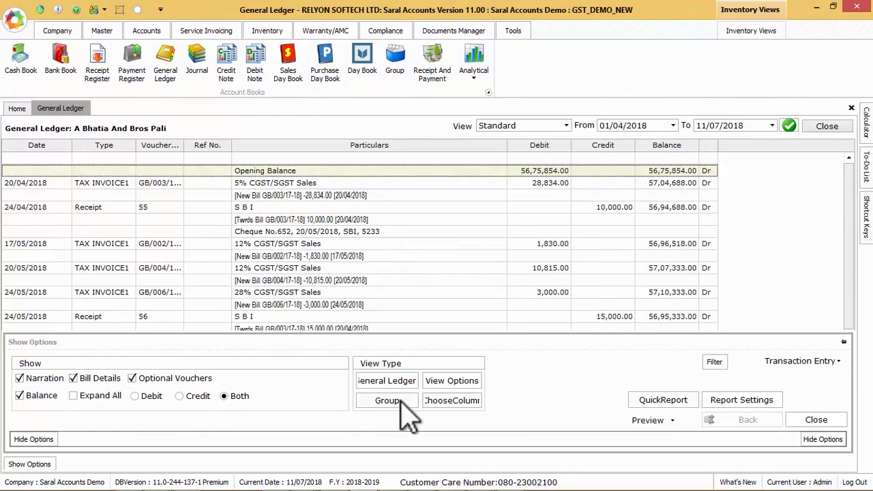
# Open View Options to list quarterly, monthly, weekly, daily and all-voucher period views
pyautogui.click(450, 385)
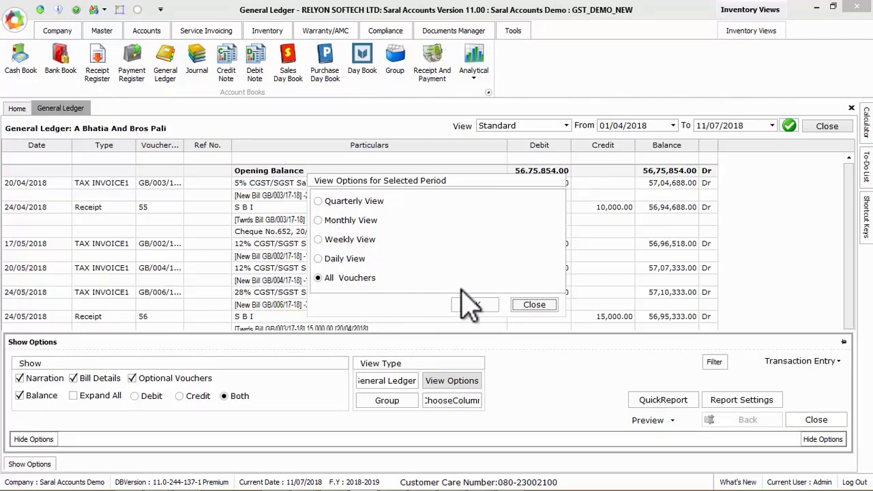
# Close View Options, then check the ledger and group pickers, closing both unchanged
pyautogui.click(531, 305)
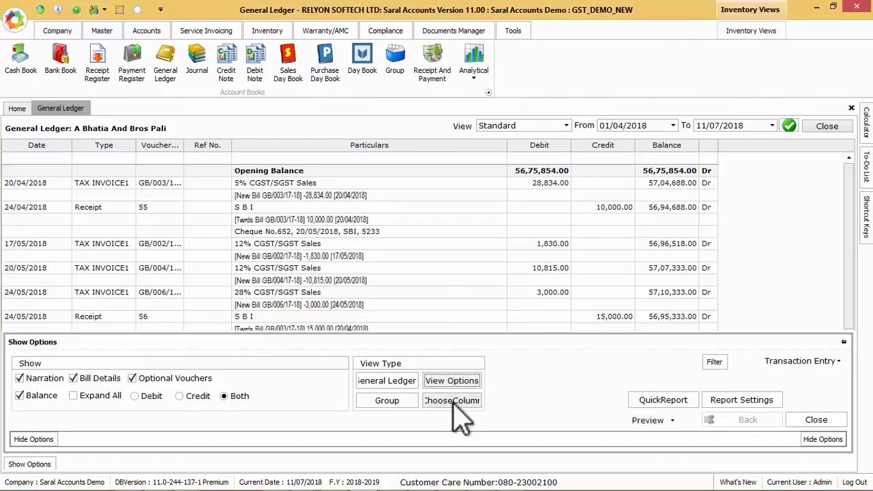
pyautogui.click(390, 382)
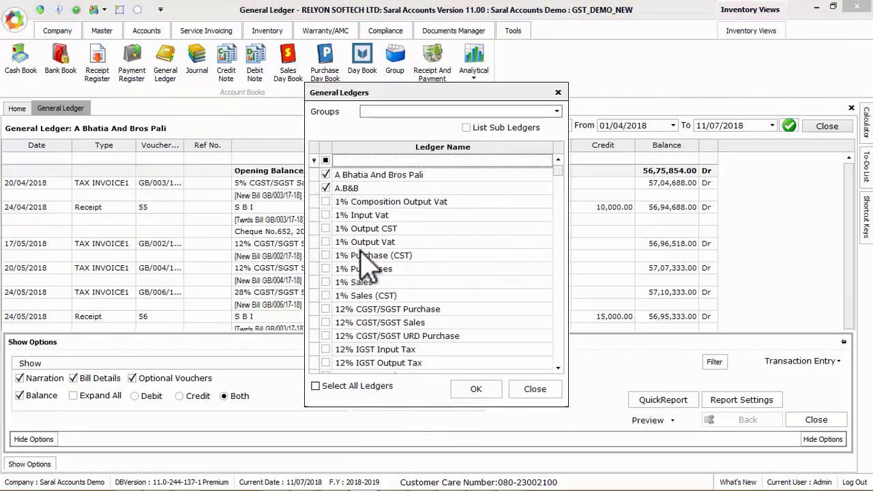
pyautogui.click(530, 390)
pyautogui.click(386, 401)
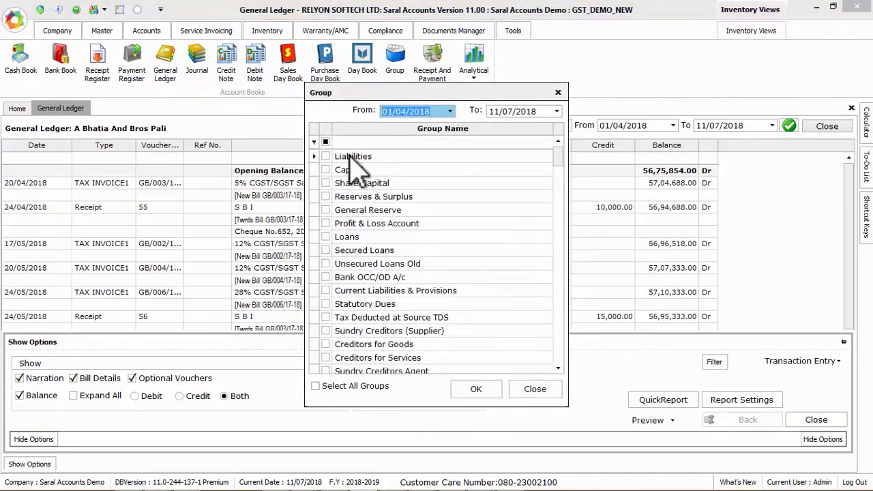
pyautogui.click(536, 390)
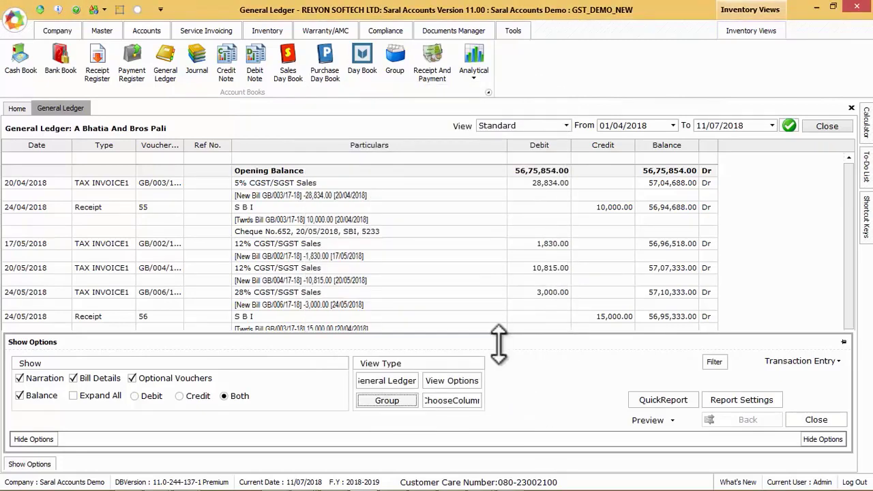
# View the party's address for the 17/05/2018 entry via Show Address, then close it
pyautogui.click(336, 258)
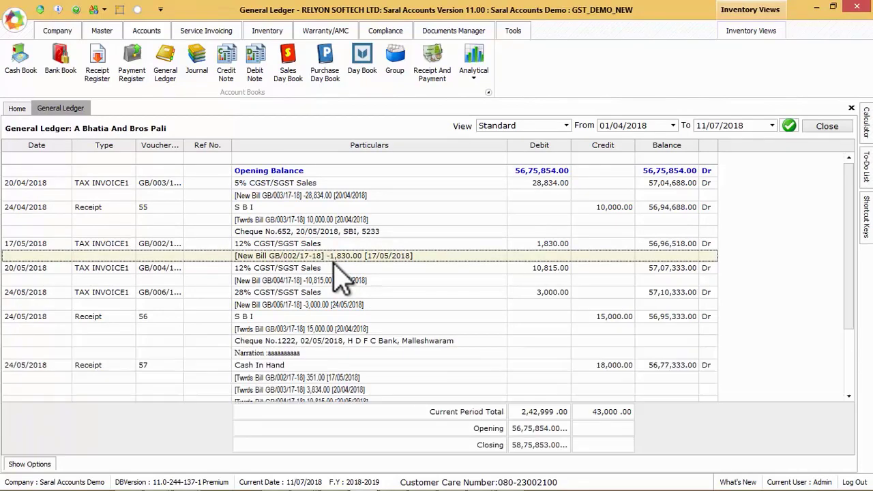
pyautogui.rightClick(311, 244)
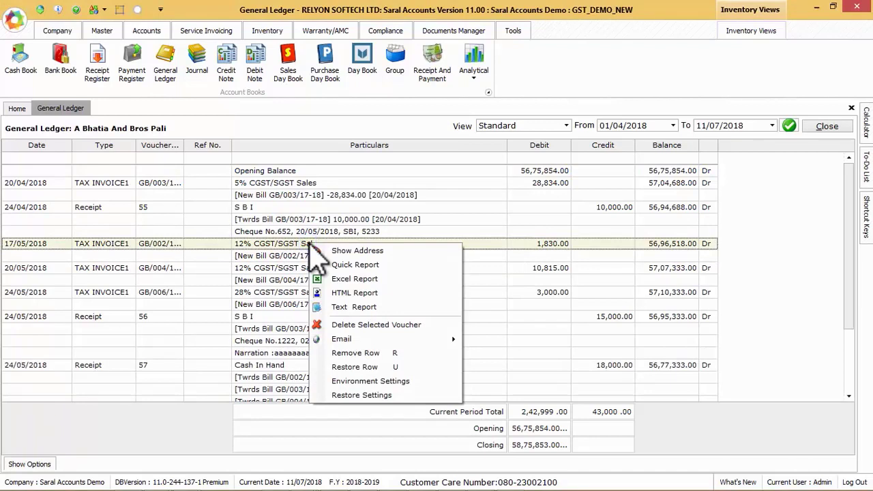
pyautogui.click(369, 251)
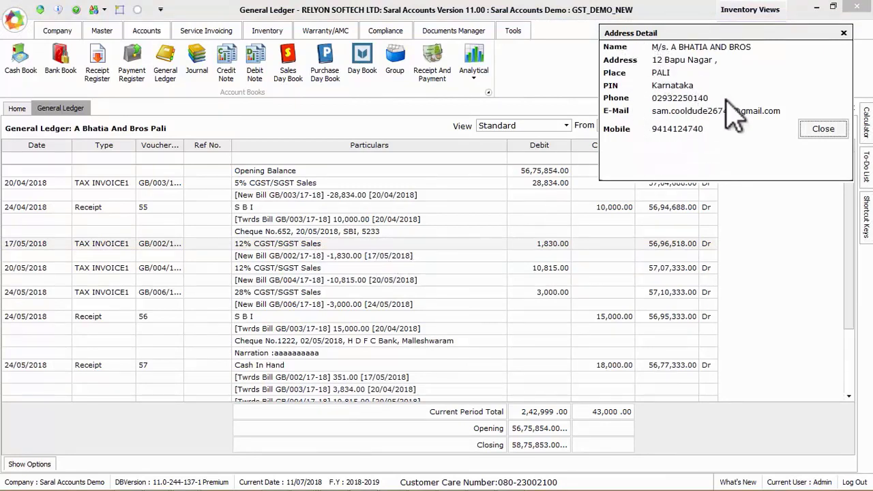
pyautogui.click(823, 130)
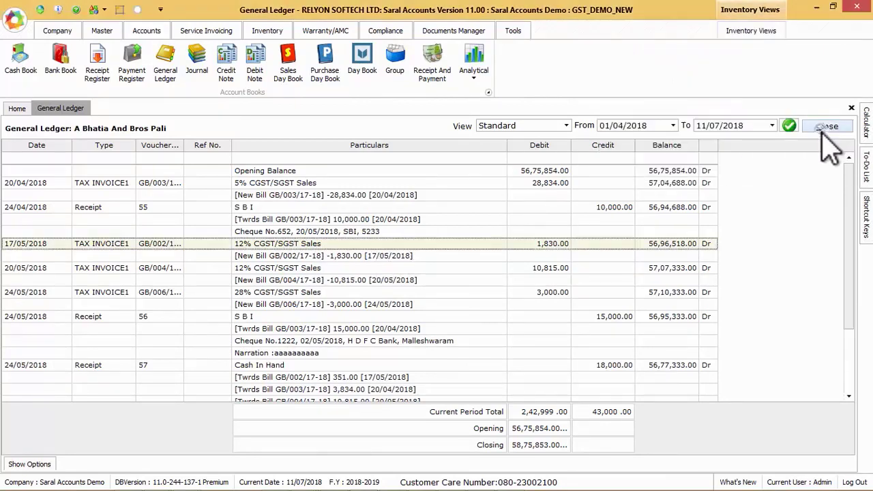
pyautogui.rightClick(304, 247)
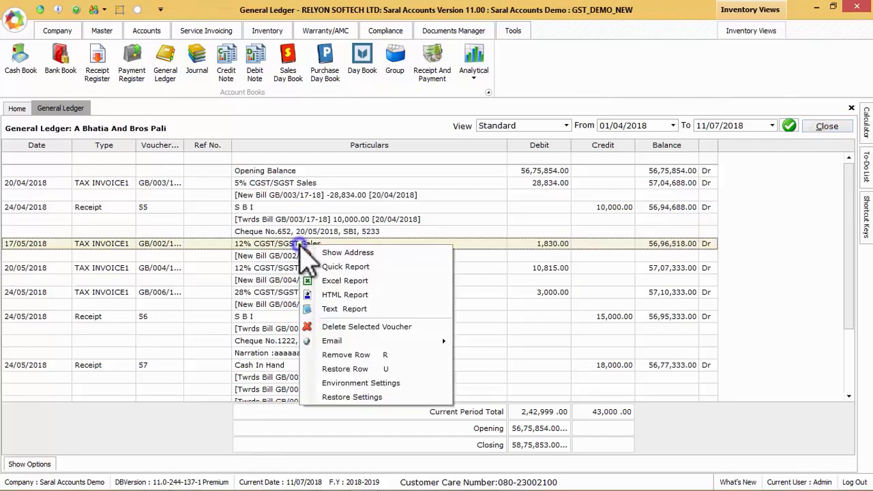
pyautogui.click(346, 268)
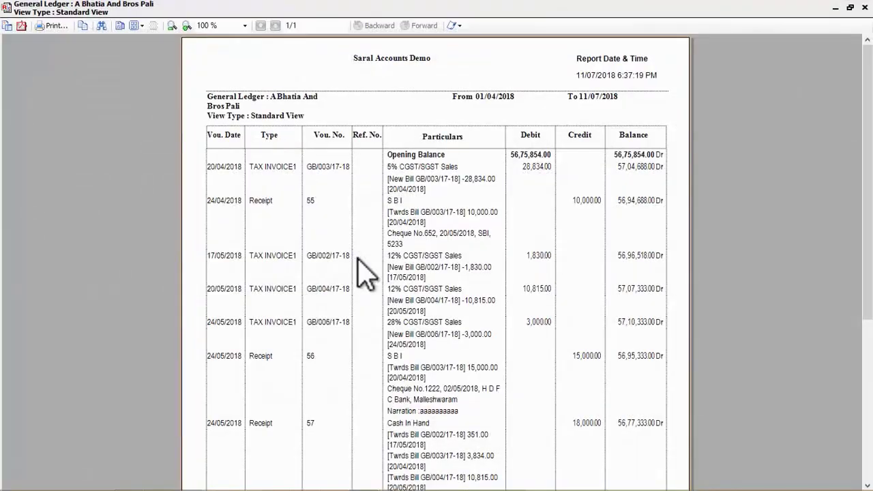
pyautogui.scroll(-8, 416, 256)
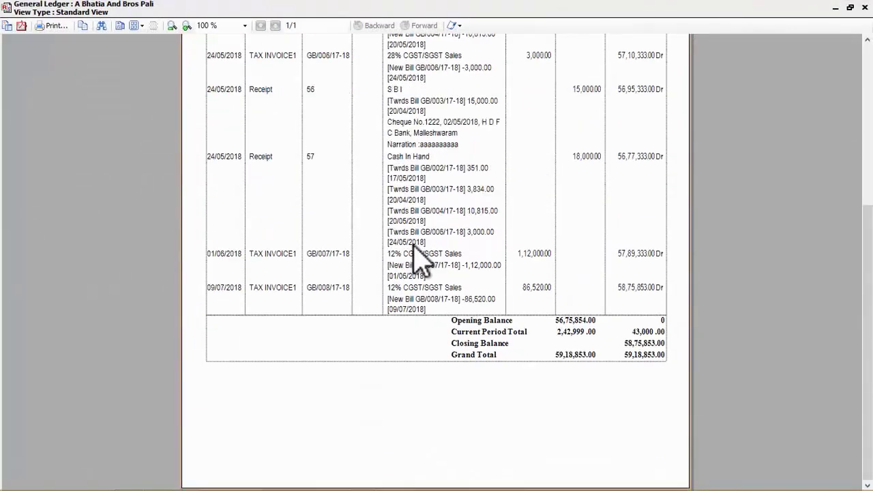
pyautogui.scroll(8, 416, 256)
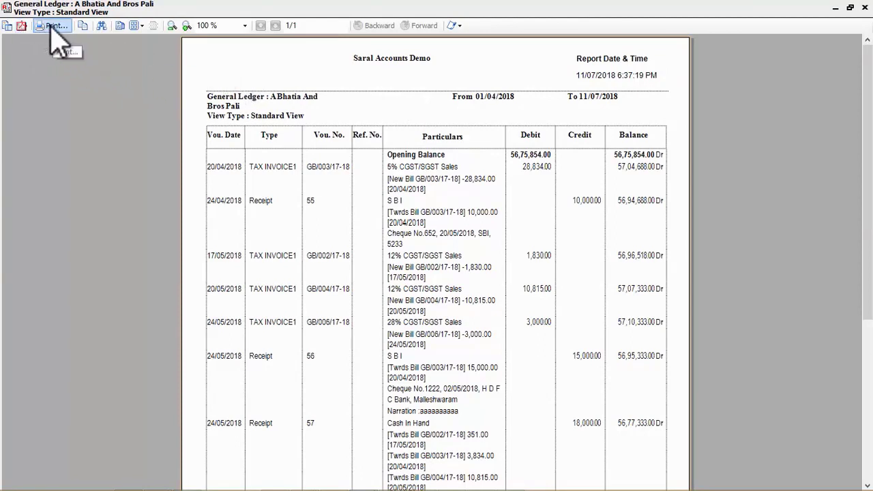
pyautogui.click(865, 8)
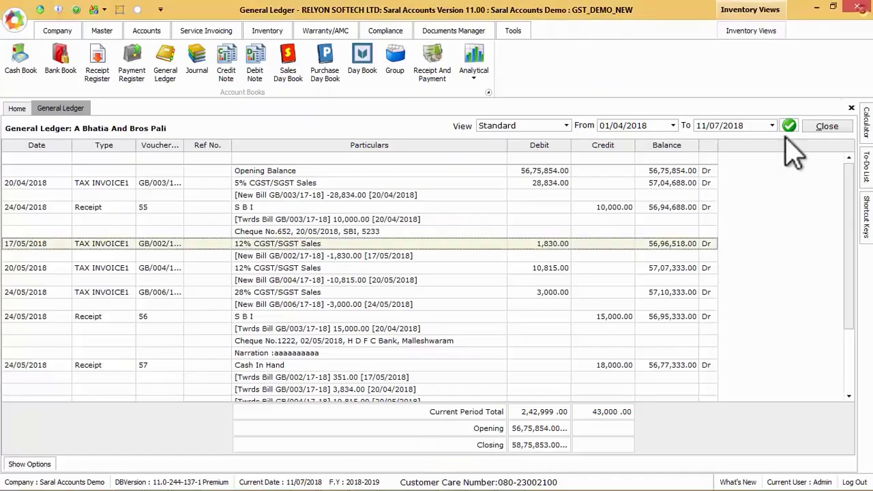
pyautogui.click(309, 246)
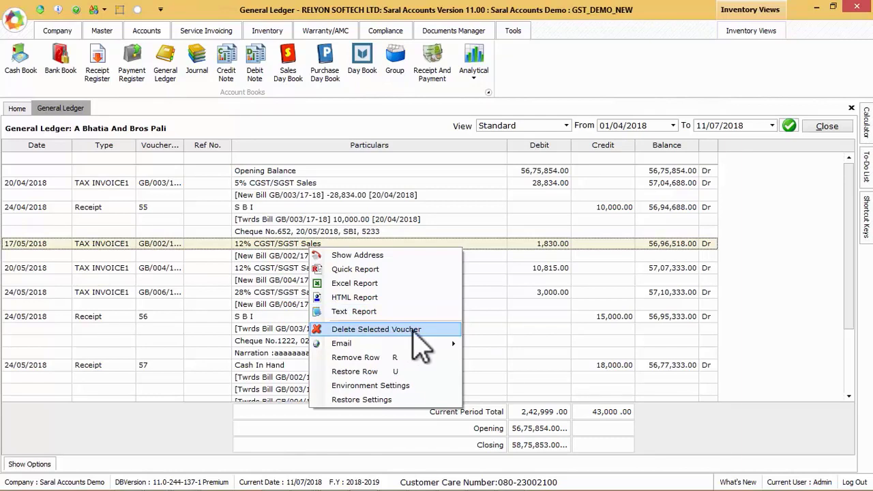
pyautogui.moveTo(348, 345)
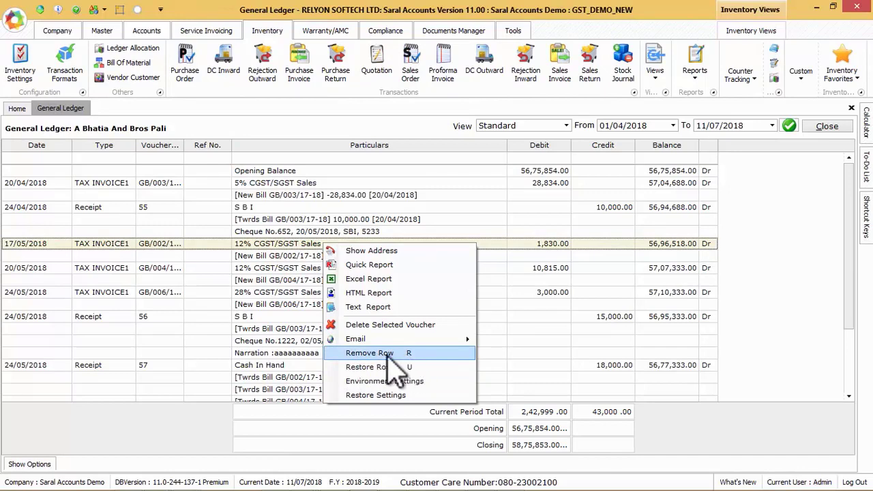
pyautogui.click(388, 355)
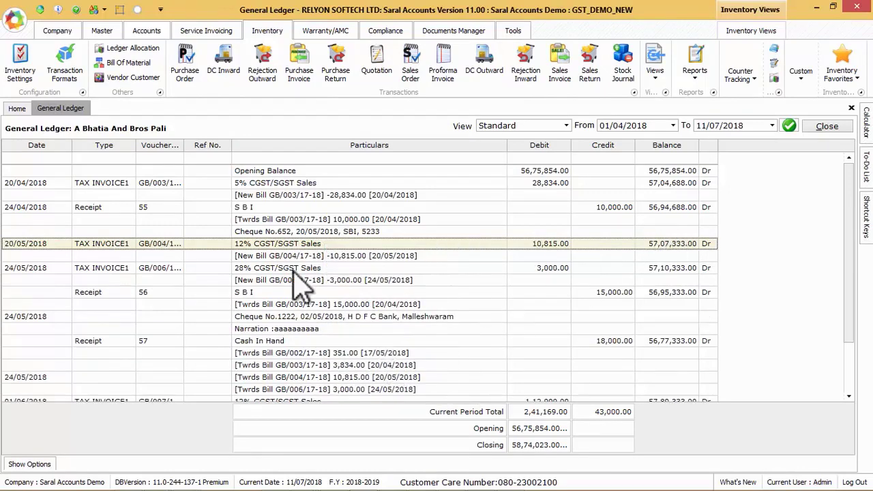
pyautogui.rightClick(263, 244)
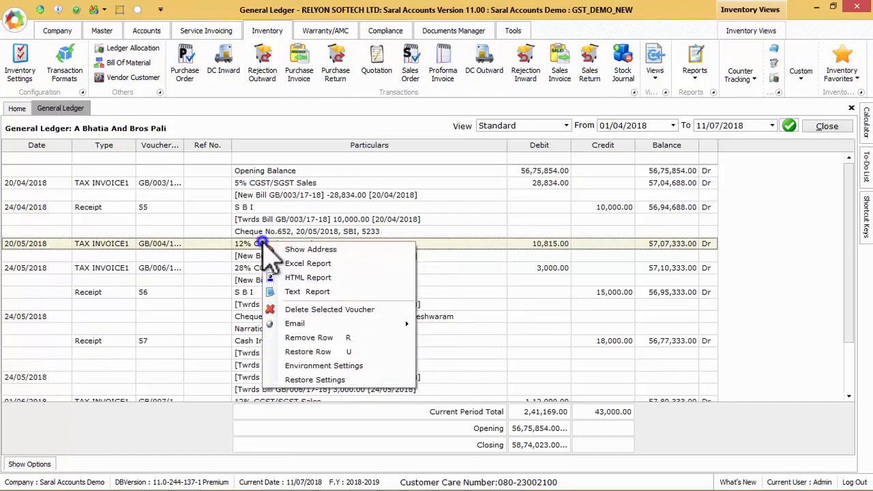
pyautogui.click(328, 352)
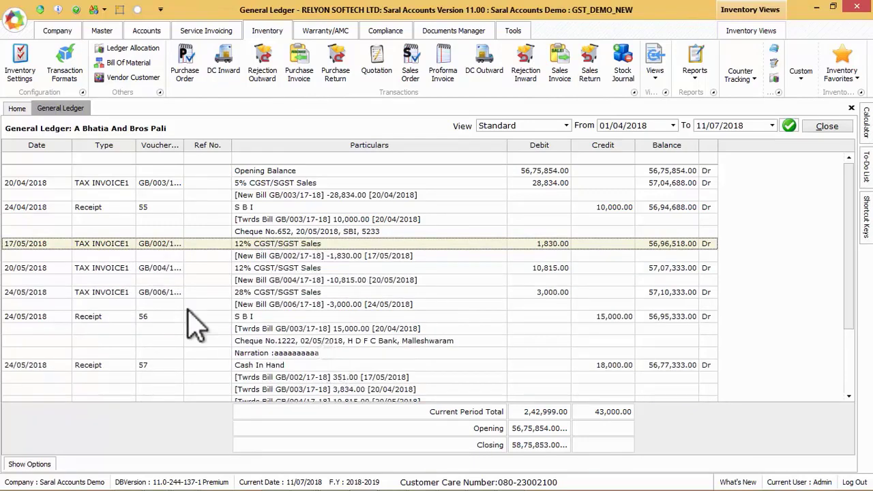
pyautogui.rightClick(292, 245)
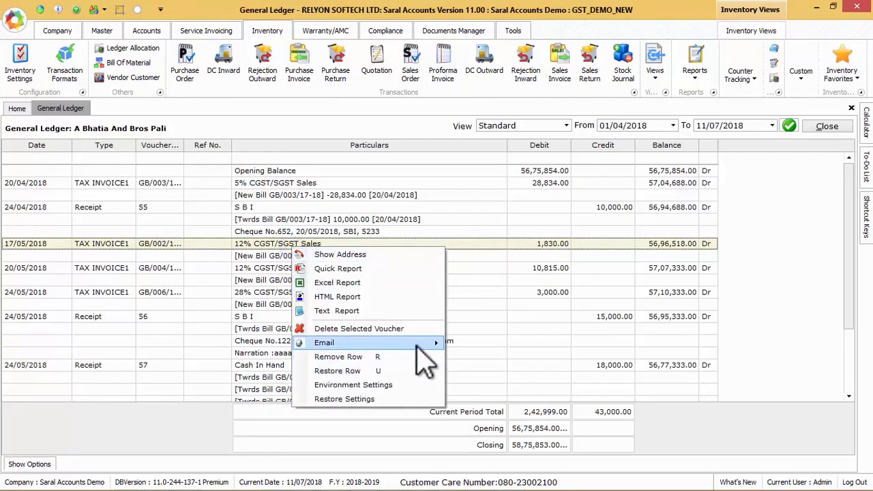
pyautogui.click(377, 385)
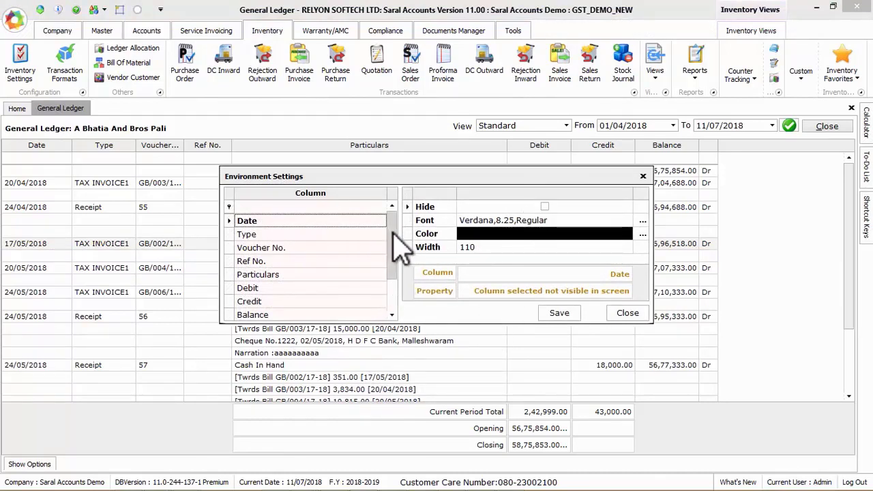
pyautogui.moveTo(391, 233); pyautogui.dragTo(402, 211)
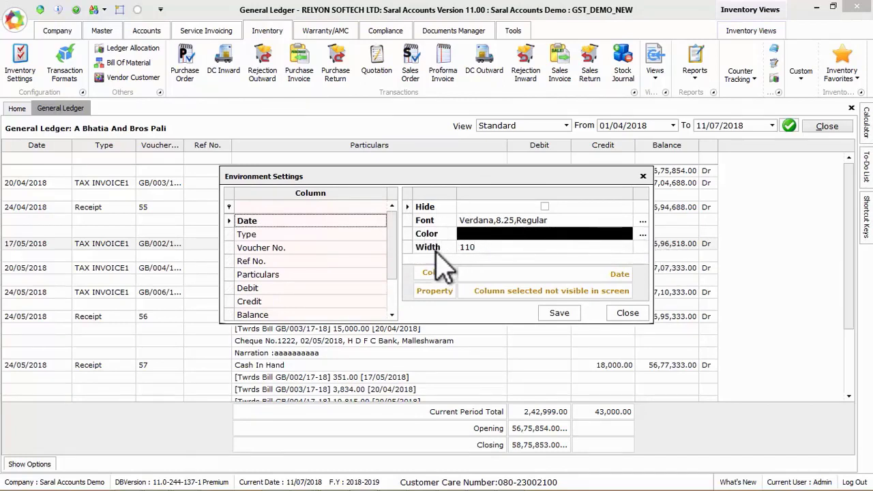
pyautogui.click(559, 313)
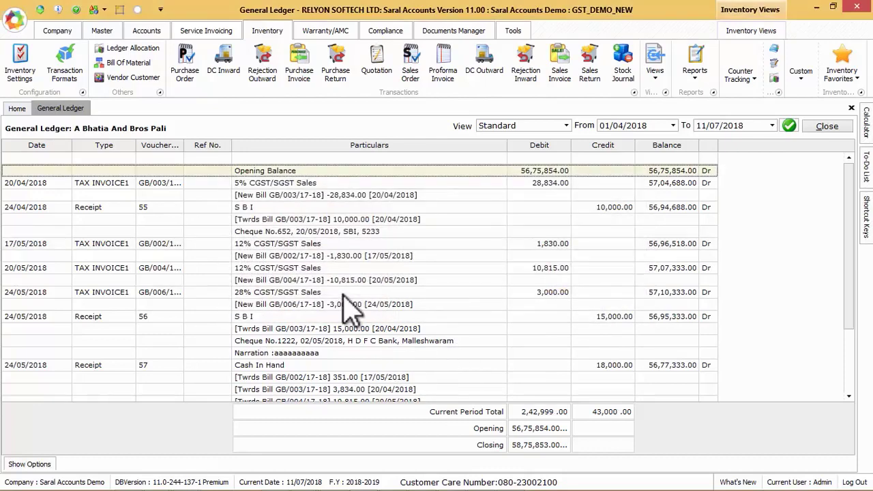
pyautogui.rightClick(325, 244)
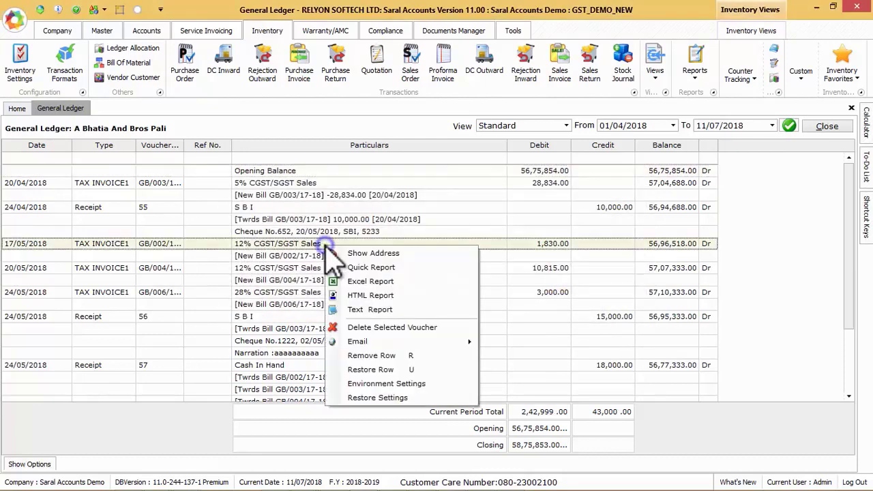
pyautogui.click(388, 397)
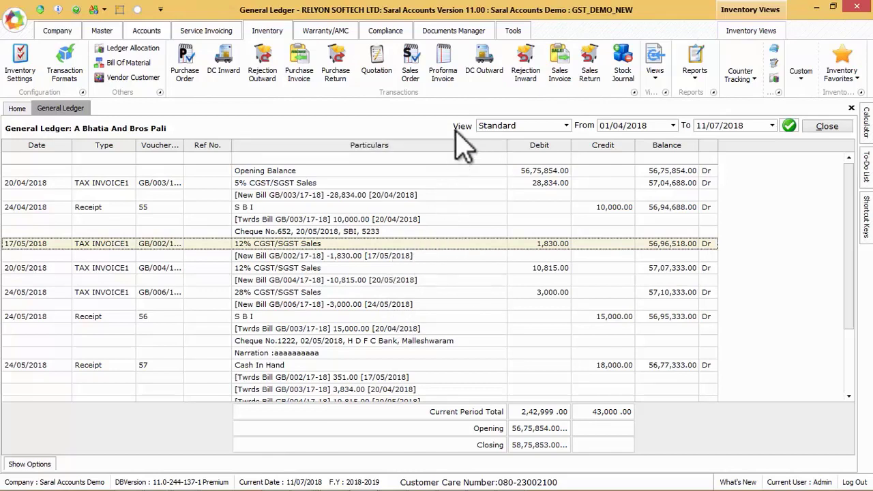
# Drop down the View list beside Standard to see Columnar View, Daily Break Up and others
pyautogui.click(565, 126)
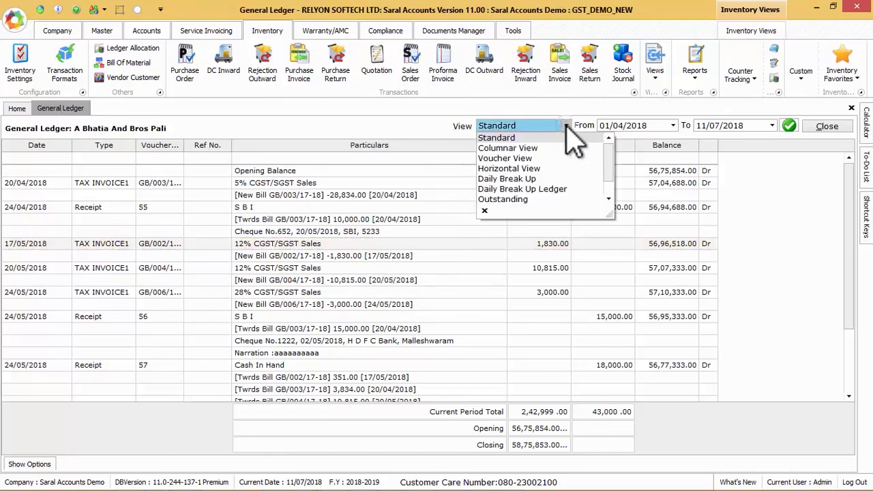